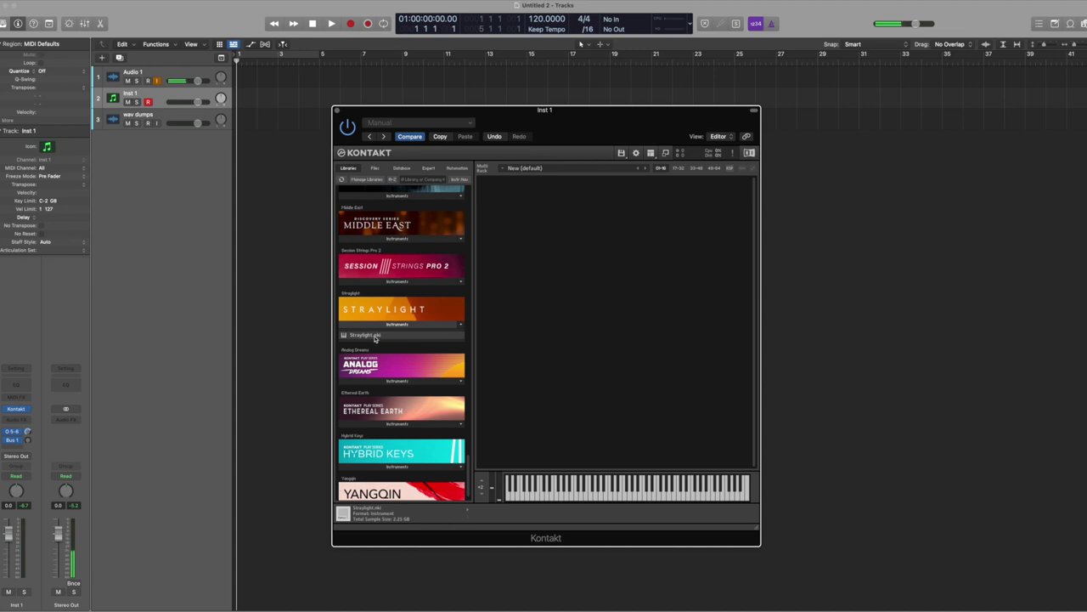
# - Load Straylight.nki from the Straylight library, opening it with the Nightmarez preset
pyautogui.doubleClick(375, 337)
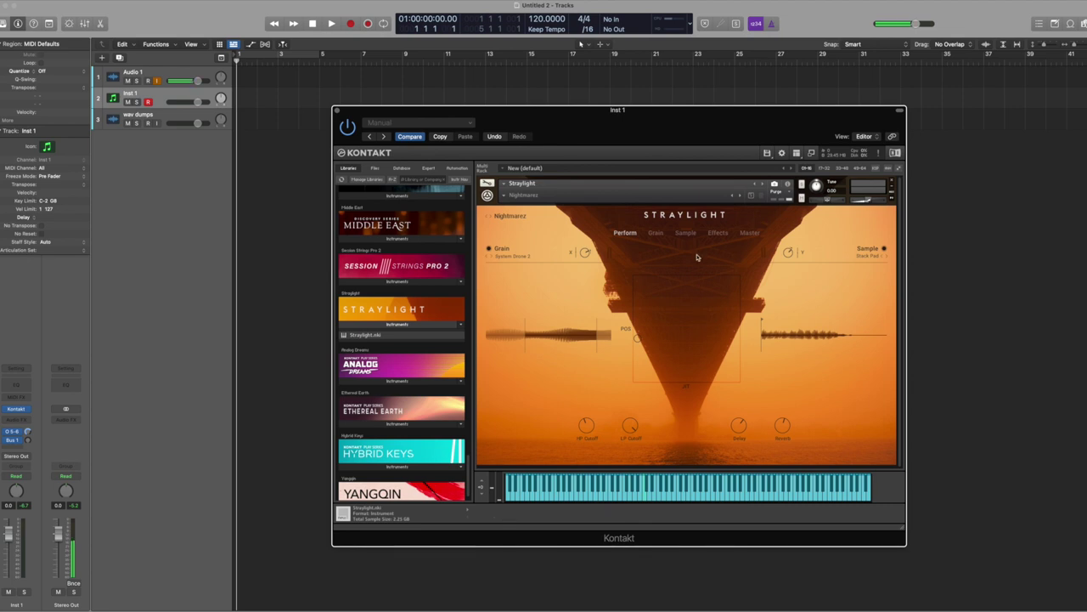
# - Browse the Atmospheres snapshots without changing from Nightmarez, then view the Sample page
pyautogui.click(504, 196)
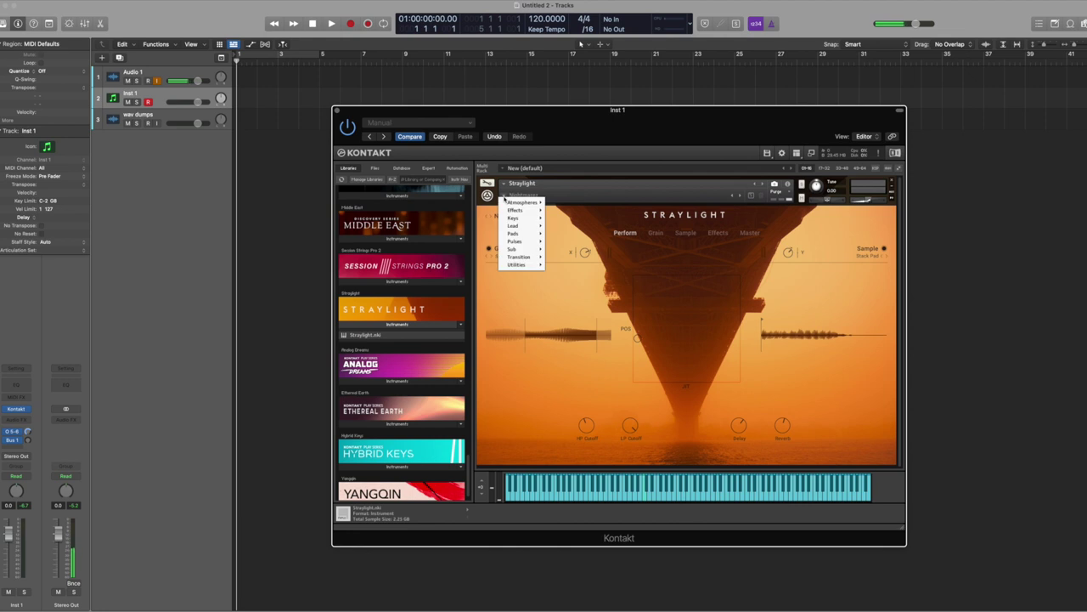
pyautogui.moveTo(520, 202)
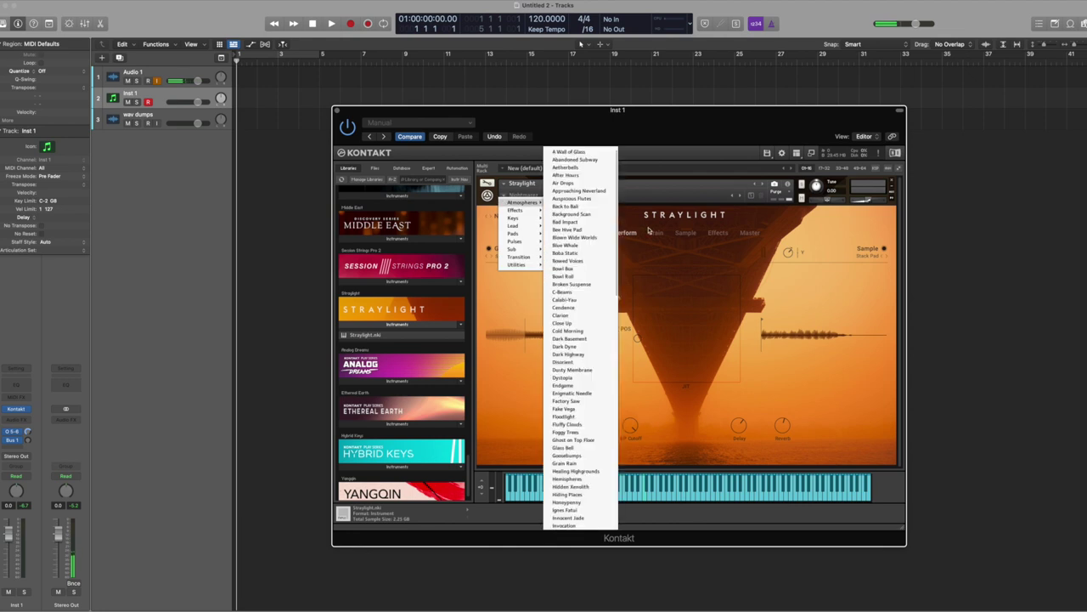
pyautogui.click(795, 229)
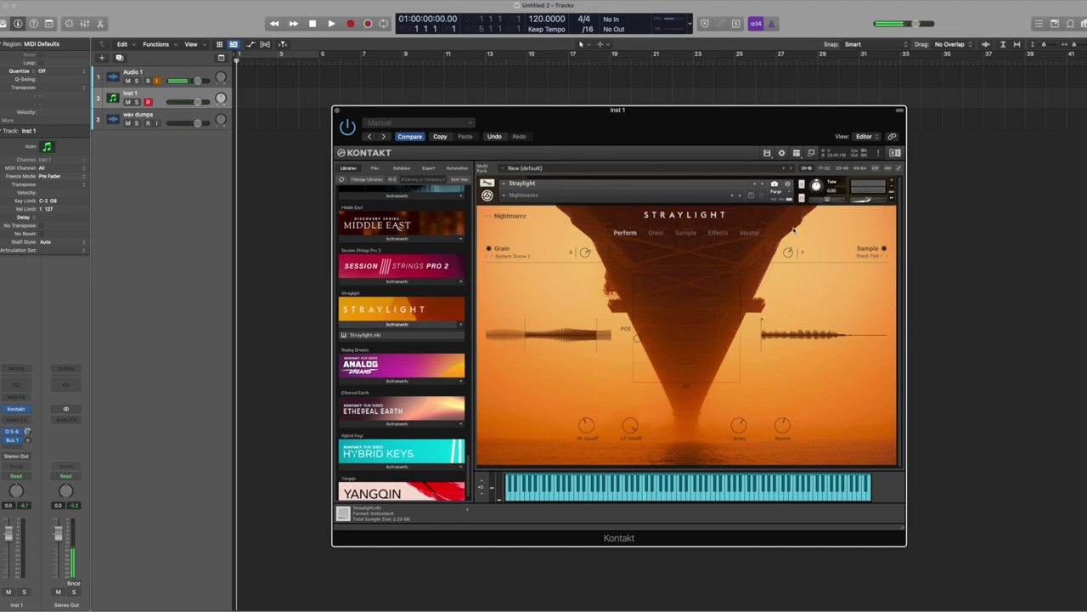
pyautogui.click(685, 232)
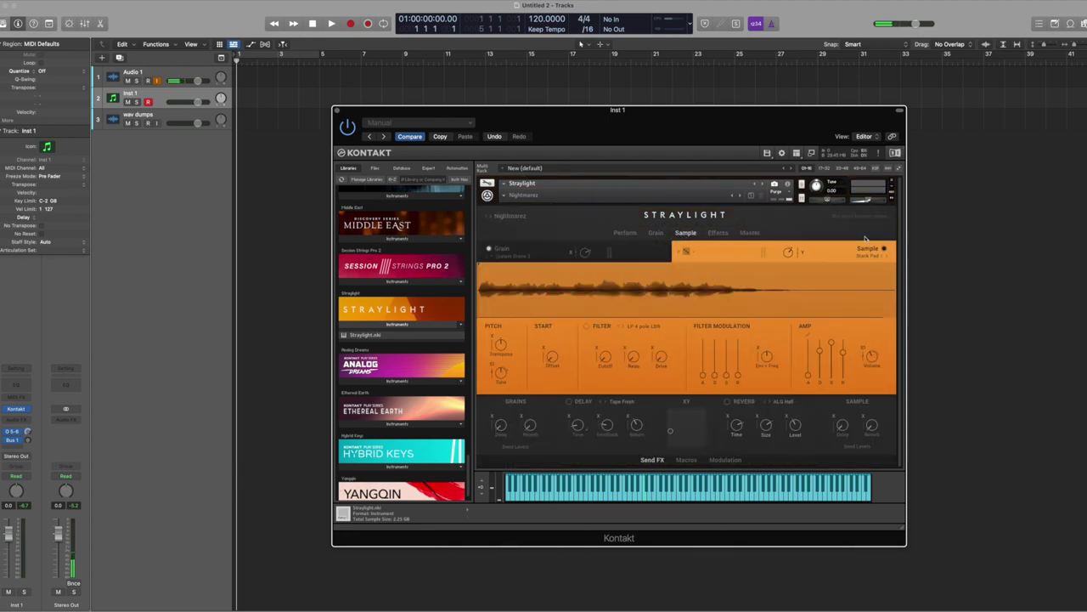
# - Switch Straylight to the Grain page with its grains, cursor, range and envelope controls
pyautogui.click(657, 233)
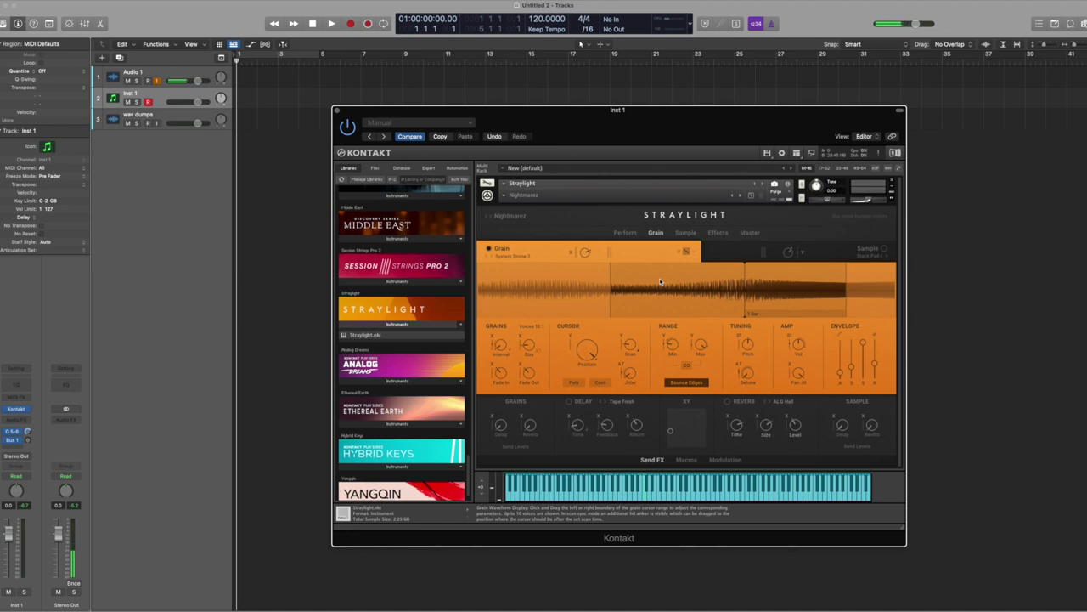
# - Load the Utilities > INIT snapshot and bring the Finder straylight assets folder forward
pyautogui.click(510, 196)
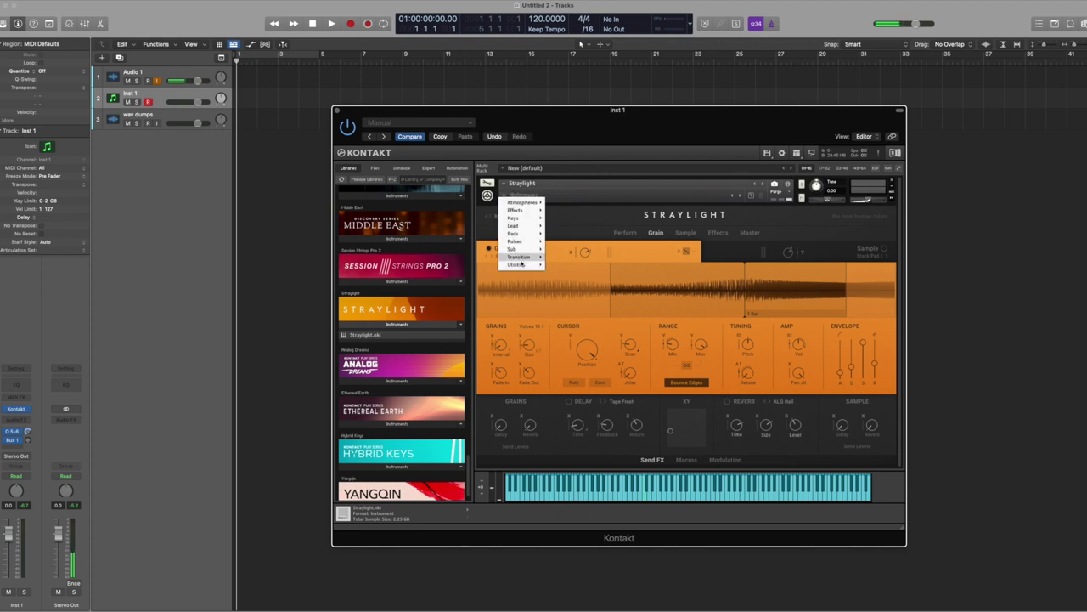
pyautogui.moveTo(520, 264)
pyautogui.click(557, 265)
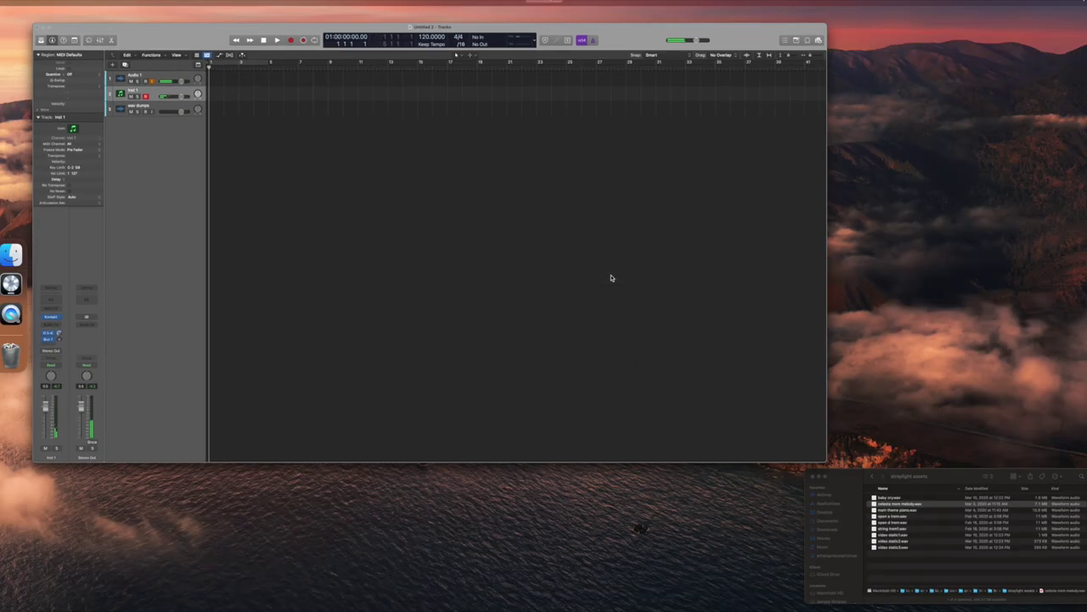
pyautogui.click(922, 501)
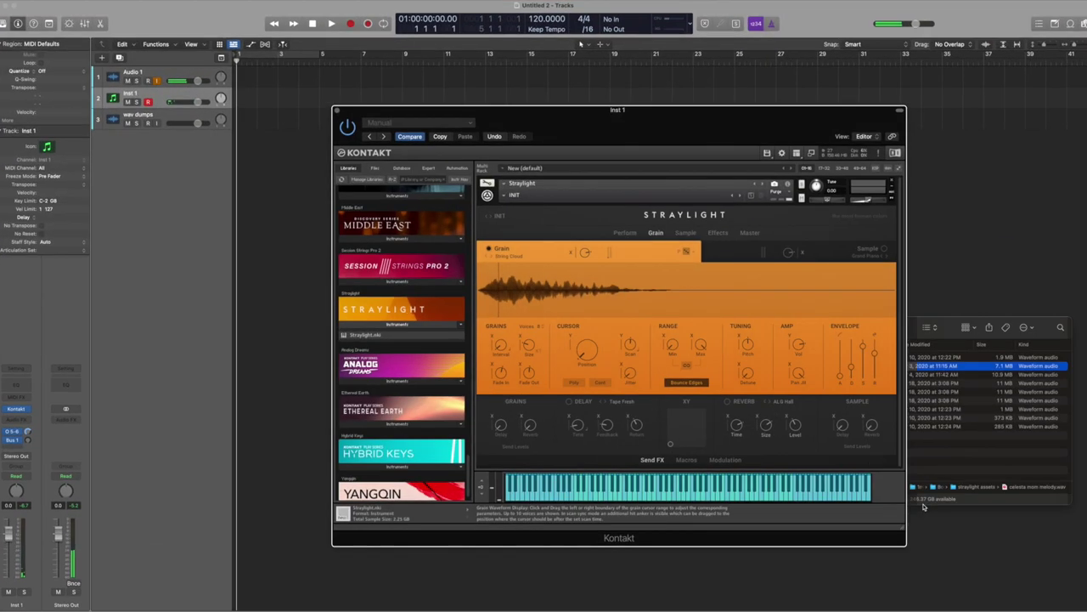
# - Drag open a trem.wav from the straylight assets folder onto Straylight's grain waveform display
pyautogui.click(935, 359)
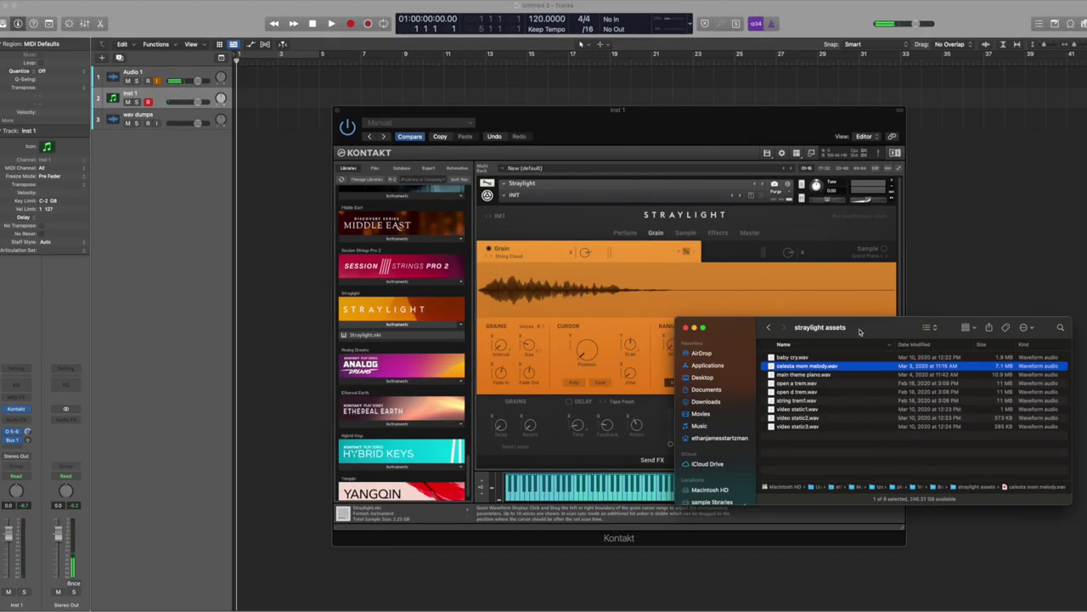
pyautogui.moveTo(875, 335); pyautogui.dragTo(869, 296)
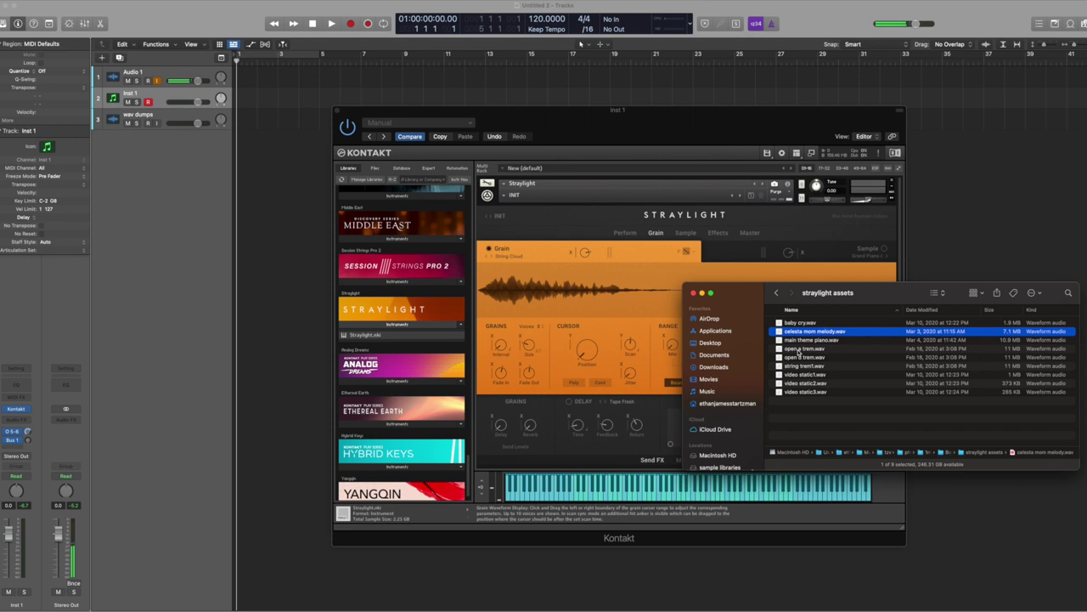
pyautogui.moveTo(803, 333); pyautogui.dragTo(565, 298)
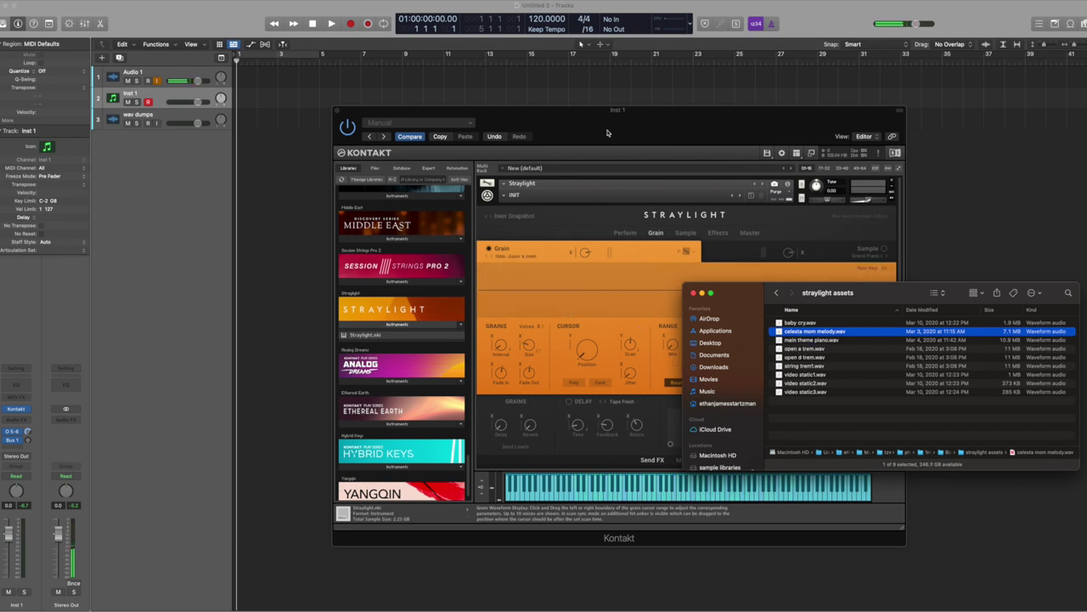
pyautogui.click(652, 135)
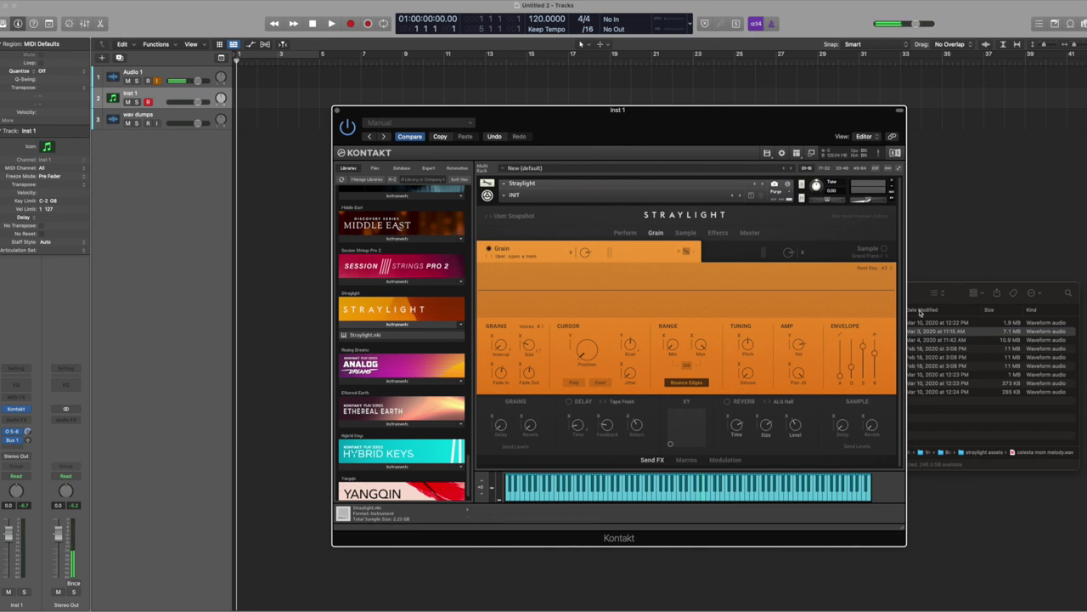
pyautogui.click(920, 299)
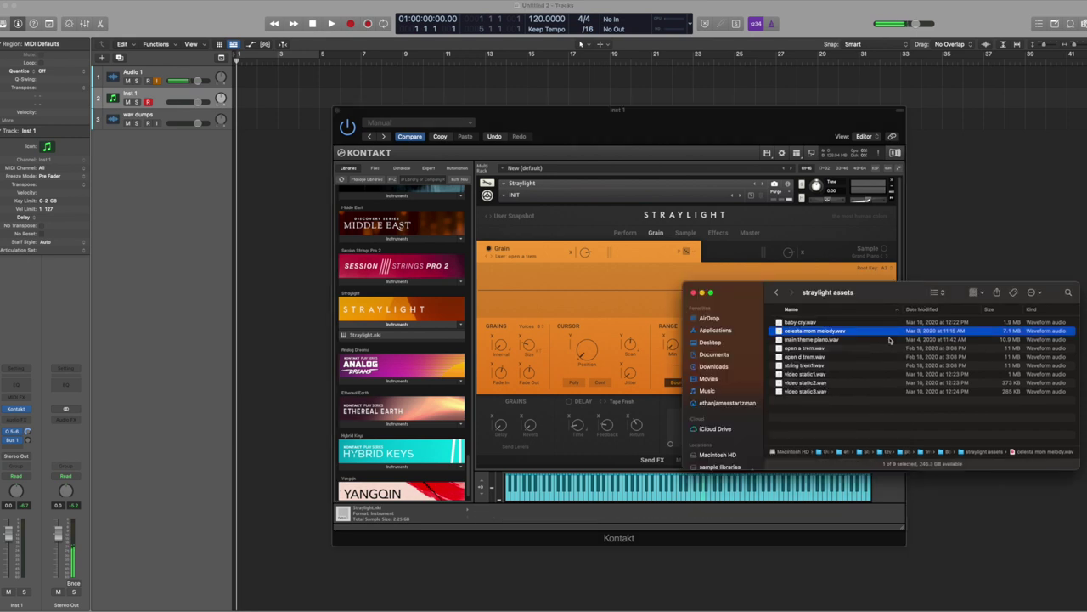
pyautogui.click(802, 349)
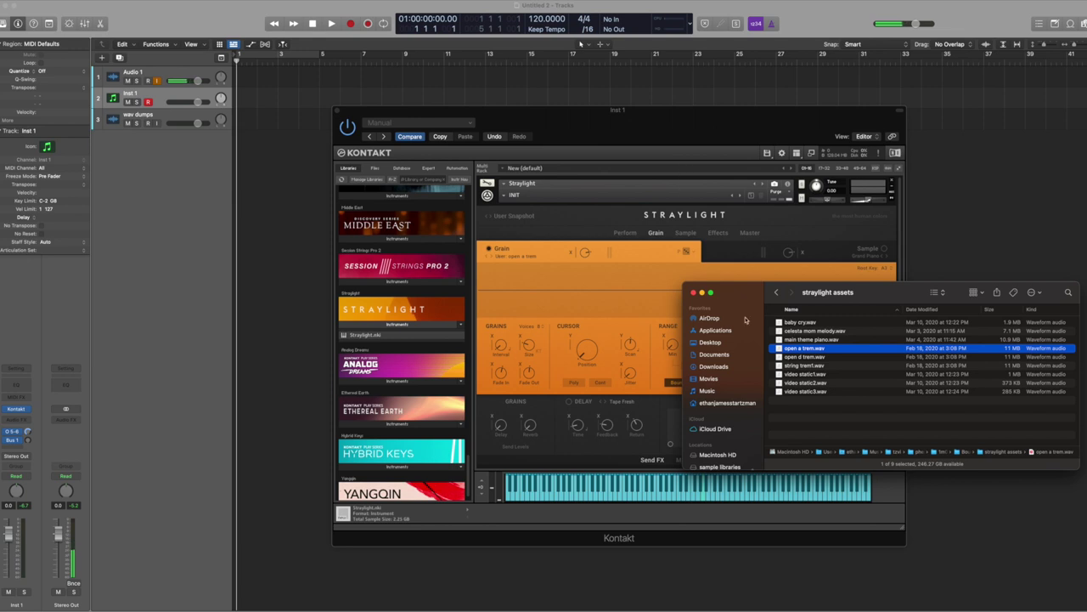
pyautogui.click(584, 136)
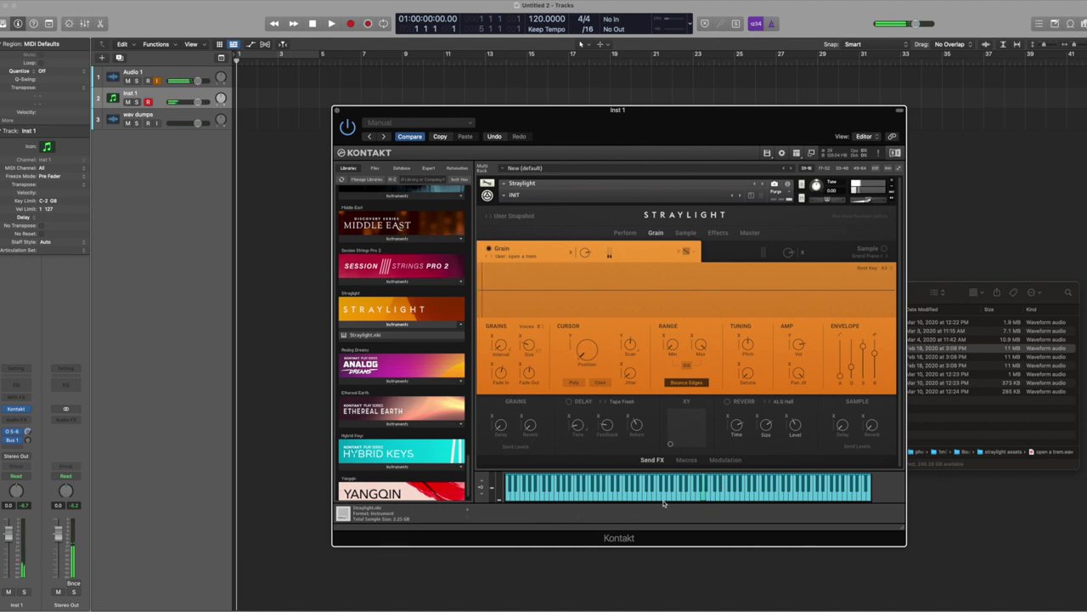
pyautogui.click(690, 493)
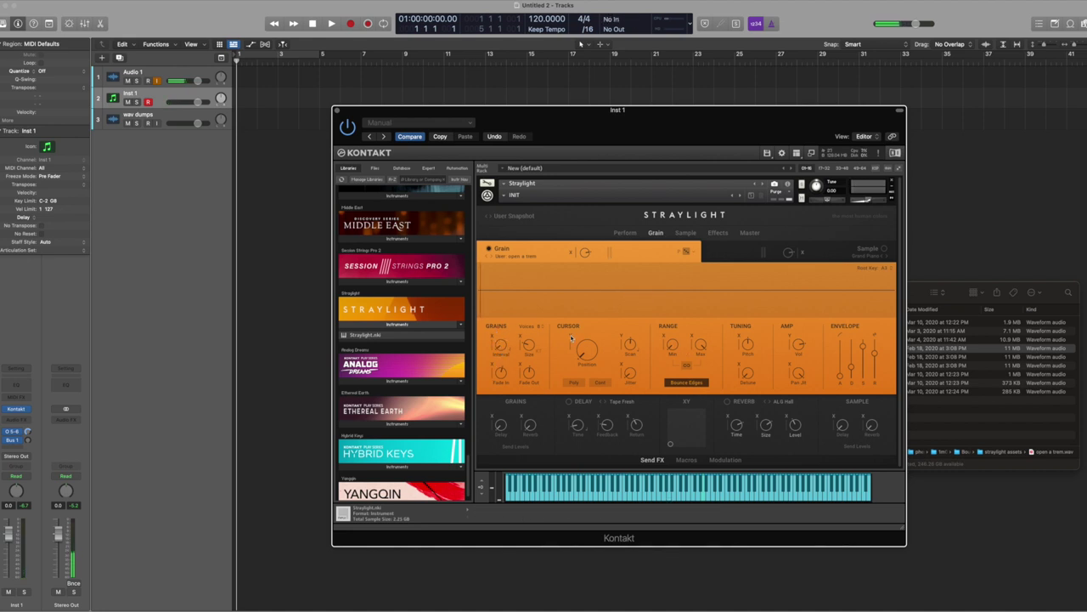
# - Raise the GRAINS Interval from 17.7 ms through 78.8 ms to 102.5 ms
pyautogui.moveTo(500, 342)
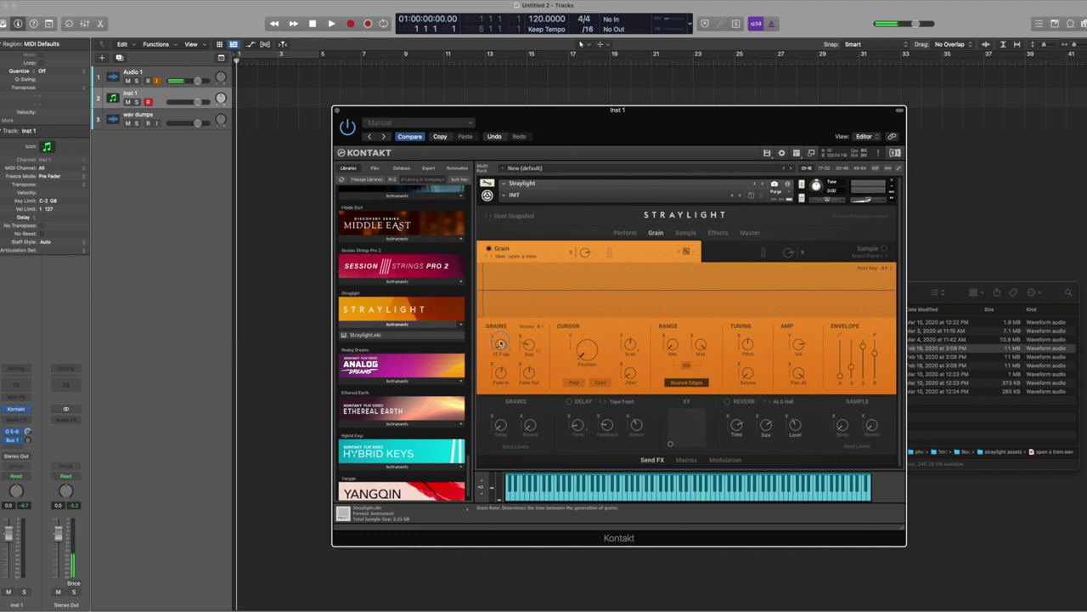
pyautogui.moveTo(500, 342); pyautogui.dragTo(507, 331)
pyautogui.moveTo(502, 345); pyautogui.dragTo(505, 328)
# - Nudge the grain envelope's release slider for a slightly longer release
pyautogui.moveTo(876, 340); pyautogui.dragTo(876, 343)
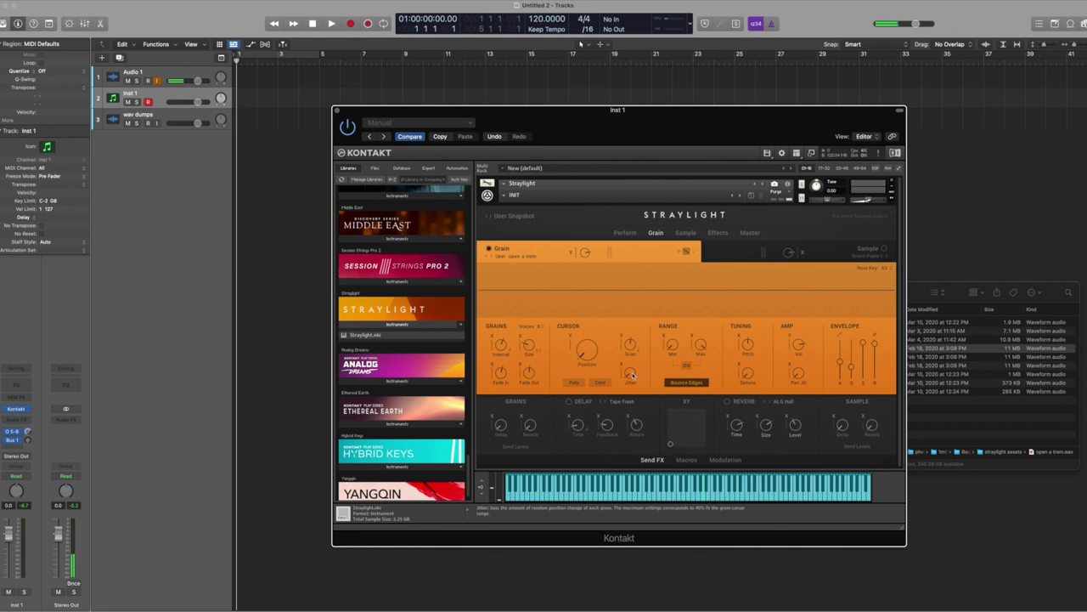
# - Raise grain jitter from 7.5 % to 36.3 % and lift the Range Min knob
pyautogui.moveTo(632, 364); pyautogui.dragTo(647, 317)
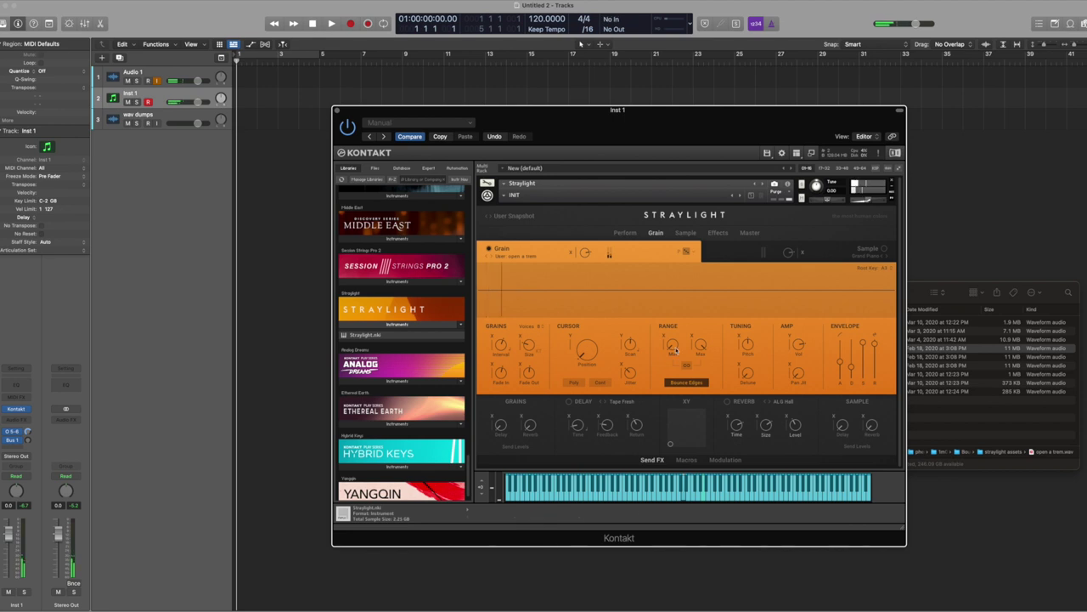
pyautogui.moveTo(633, 375); pyautogui.dragTo(633, 371)
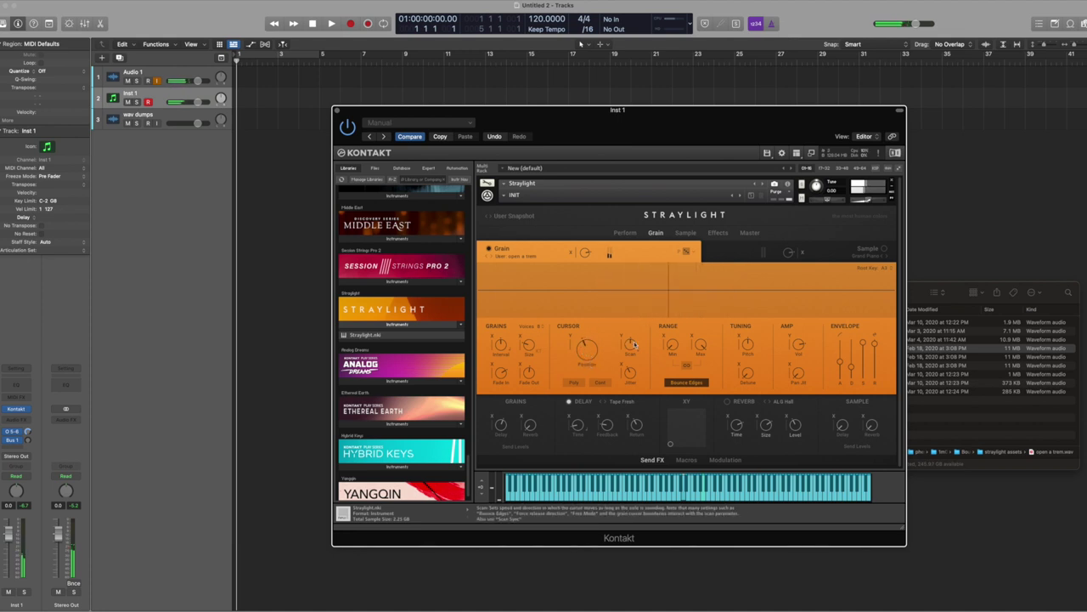
pyautogui.moveTo(671, 344); pyautogui.dragTo(689, 451)
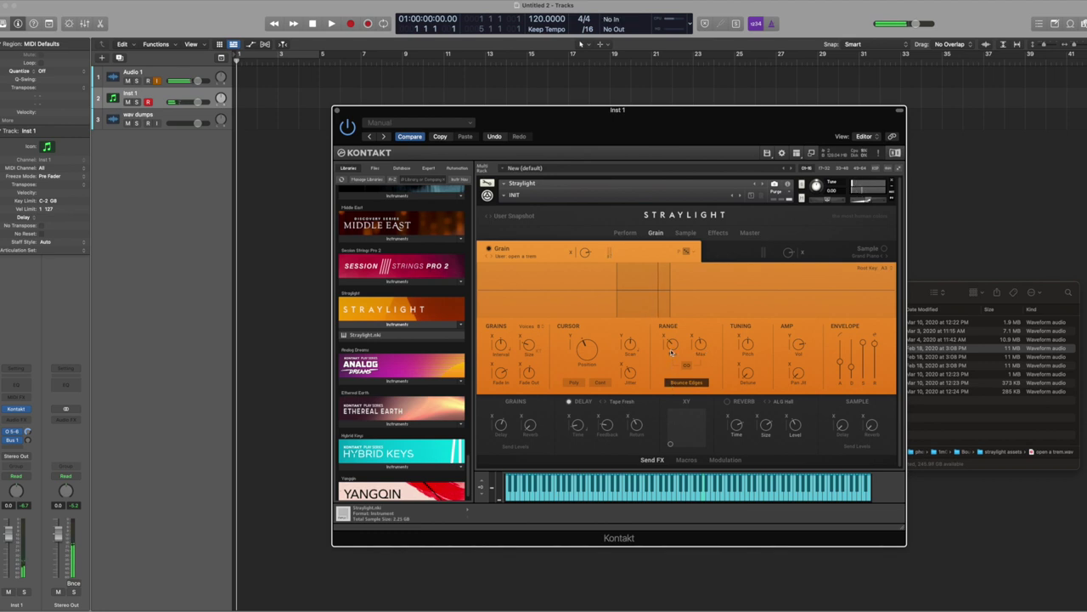
# - Adjust Range Min and Max to frame the sample's middle, ending with minimum at 40.1 %
pyautogui.moveTo(672, 345); pyautogui.dragTo(701, 349)
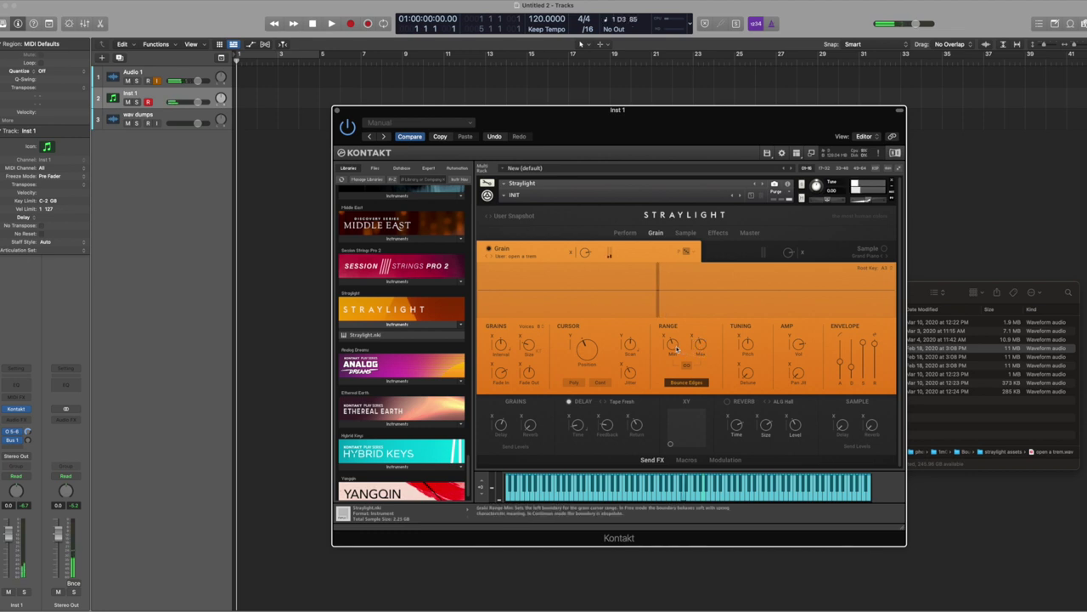
pyautogui.moveTo(673, 348); pyautogui.dragTo(676, 339)
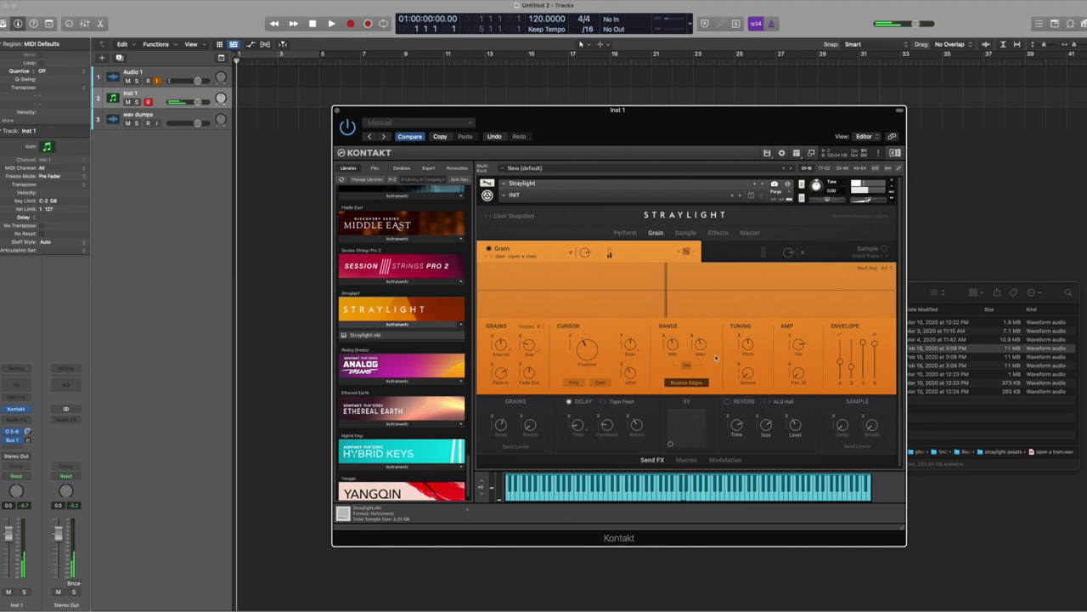
pyautogui.moveTo(671, 344); pyautogui.dragTo(672, 348)
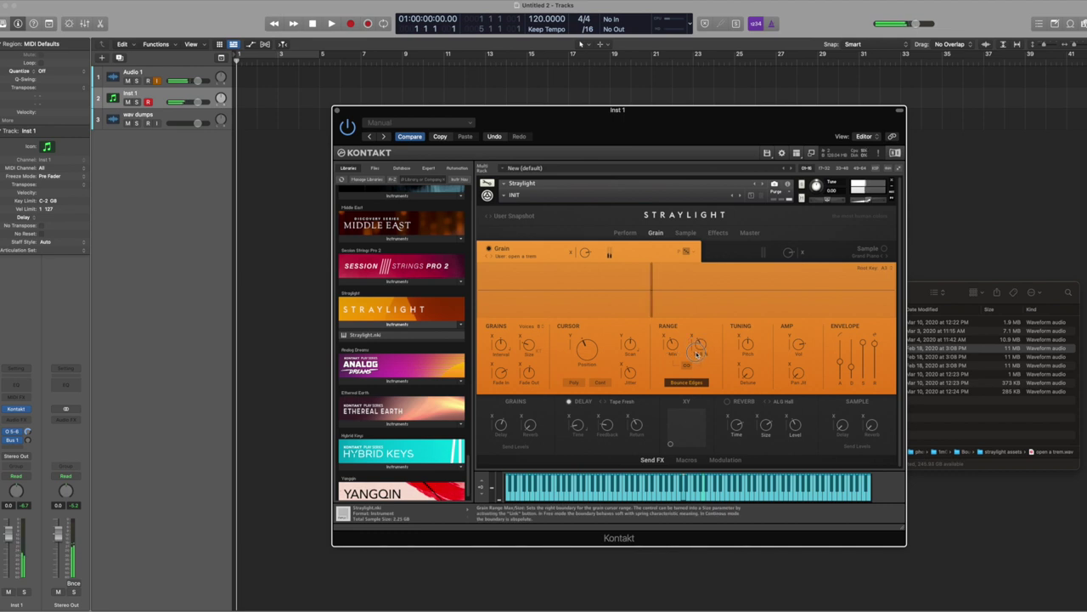
pyautogui.moveTo(697, 352); pyautogui.dragTo(675, 365)
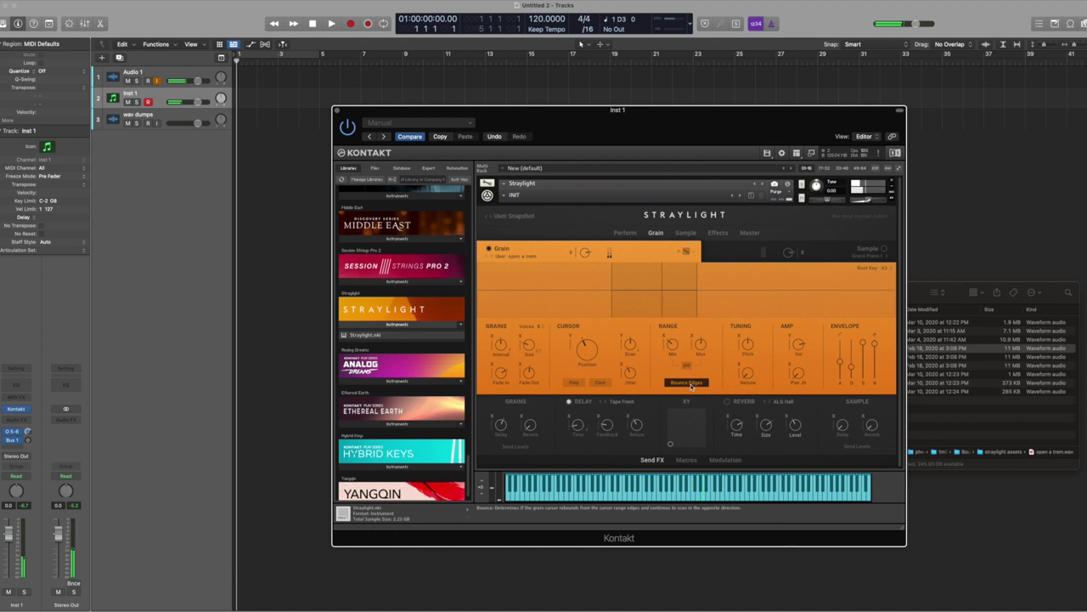
pyautogui.moveTo(672, 344); pyautogui.dragTo(700, 297)
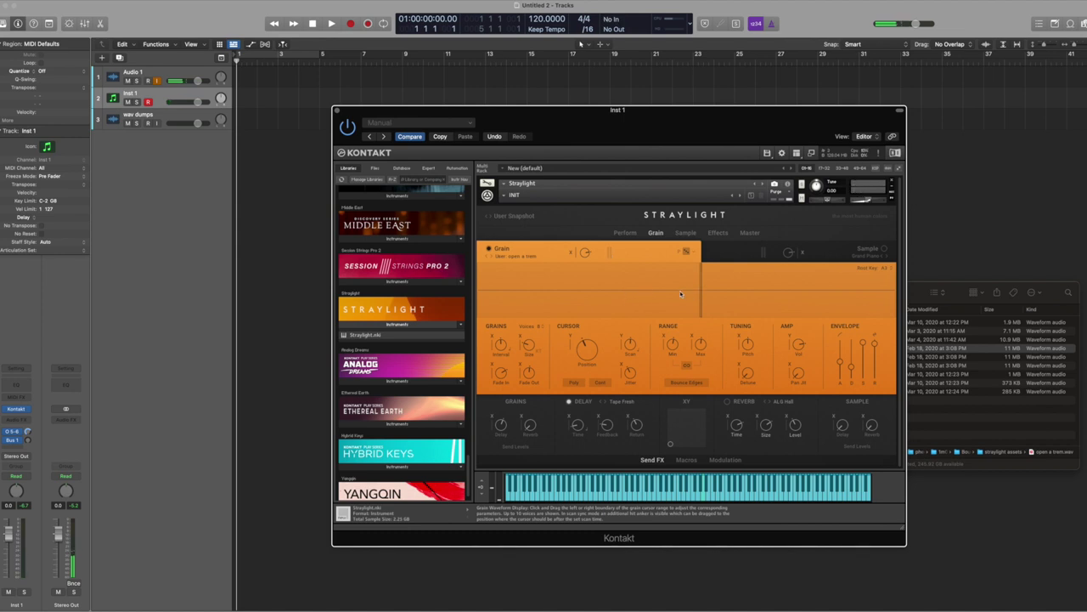
# - Enable Bounce Edges and drop the grain range minimum to 29.9 %
pyautogui.click(687, 382)
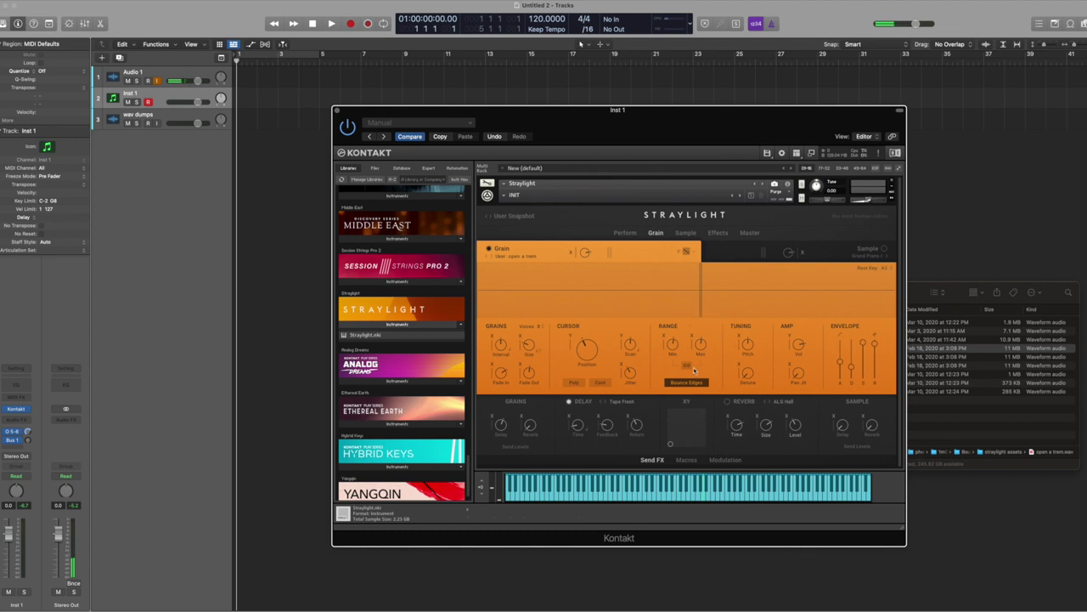
pyautogui.moveTo(672, 347); pyautogui.dragTo(663, 391)
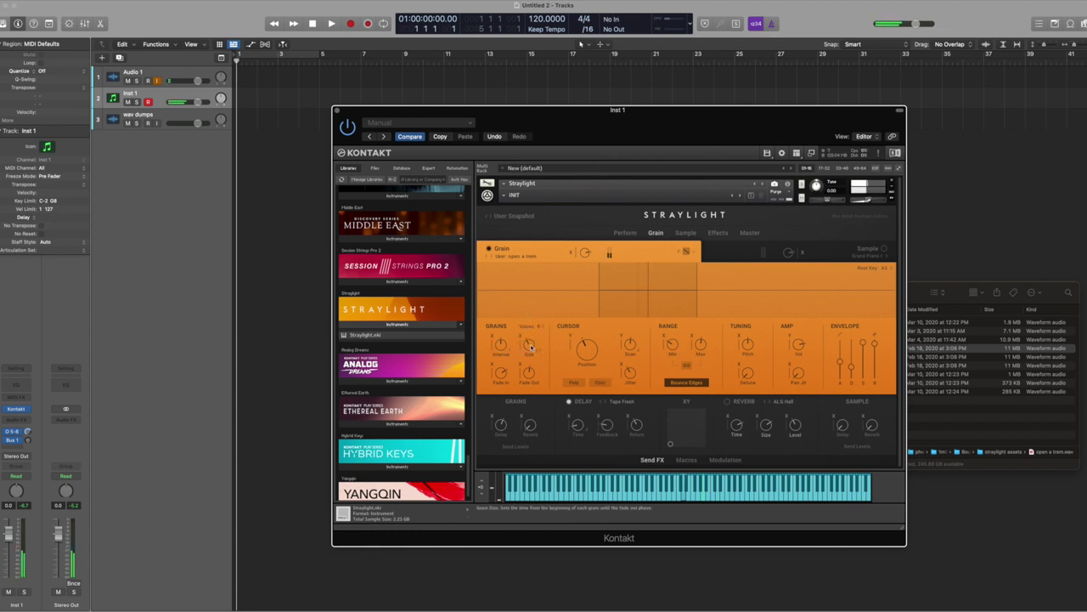
# - Audition grain sizes of 466 ms and then 338.8 ms, and select celesta mom melody.wav in Finder
pyautogui.moveTo(531, 345); pyautogui.dragTo(528, 361)
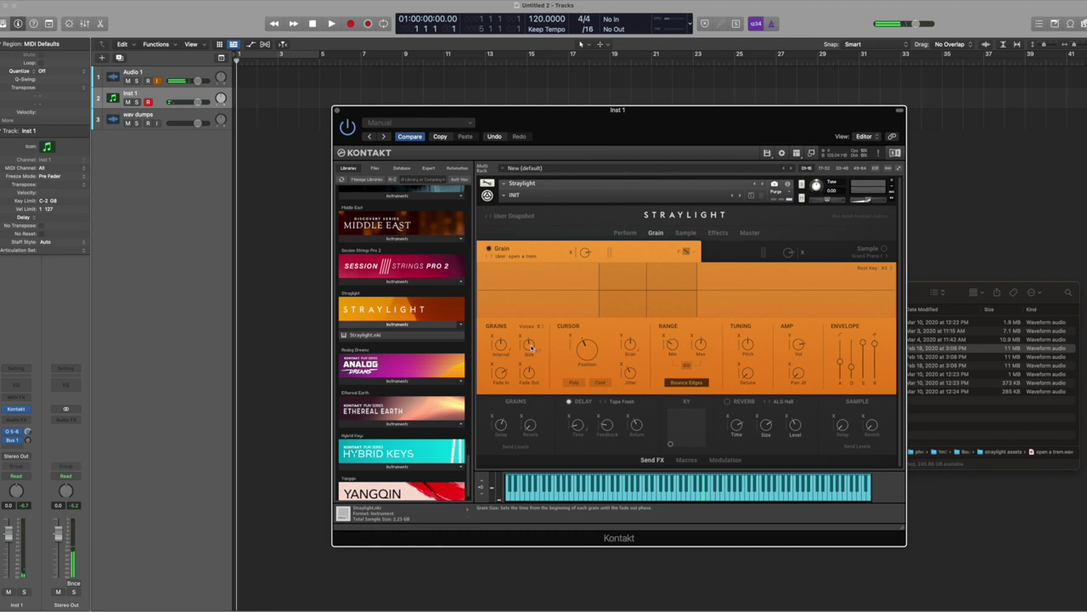
pyautogui.click(531, 347)
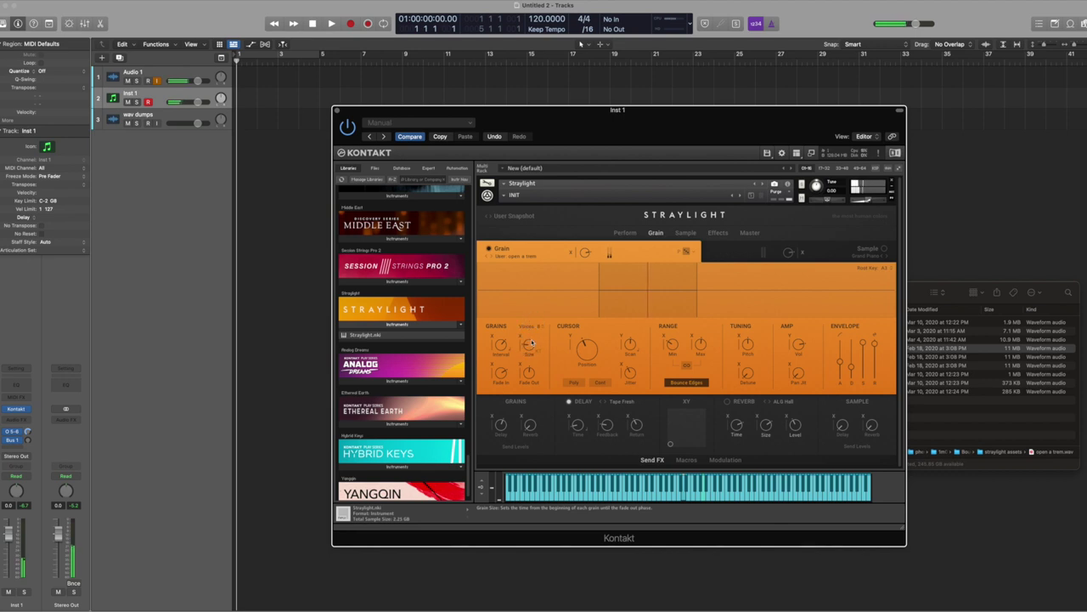
pyautogui.moveTo(530, 343); pyautogui.dragTo(530, 340)
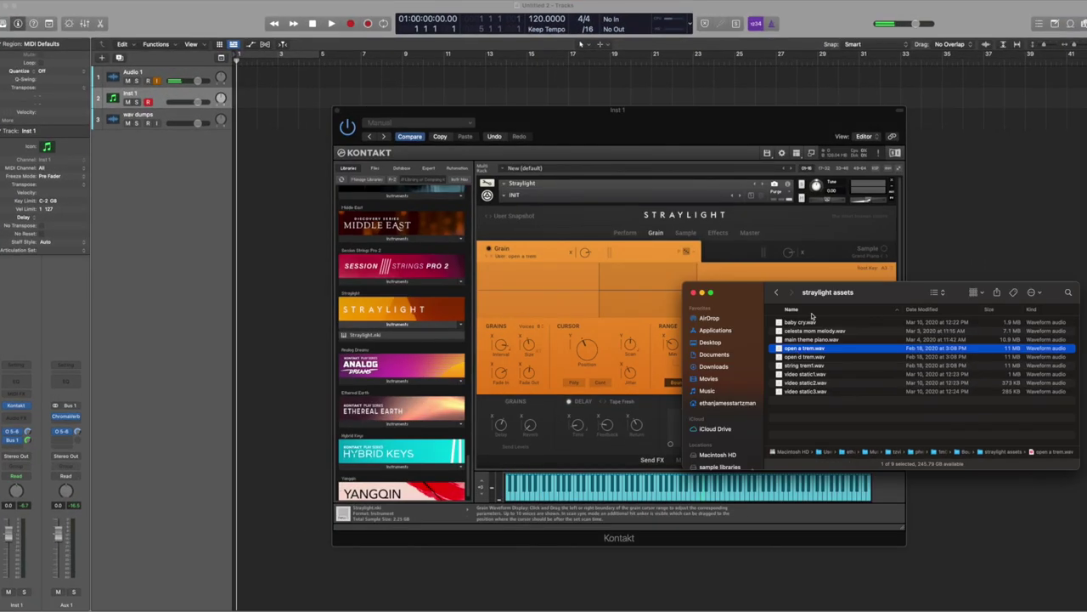
pyautogui.click(812, 331)
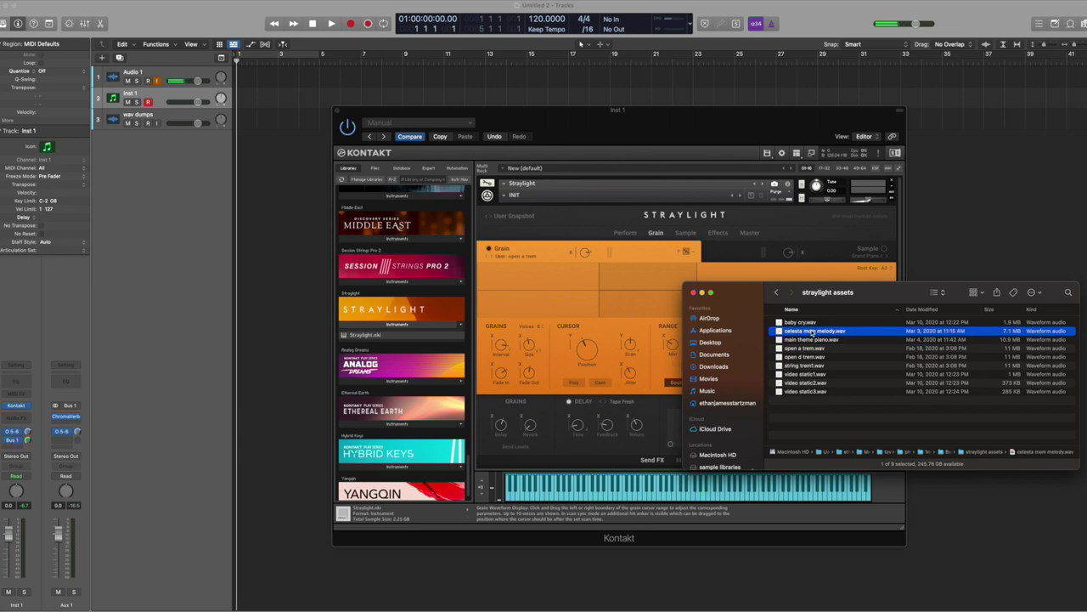
# - Drop celesta mom melody.wav onto the grain display, set Range maximum to 88.5 %, and shift the cursor
pyautogui.moveTo(813, 333); pyautogui.dragTo(612, 295)
pyautogui.click(627, 127)
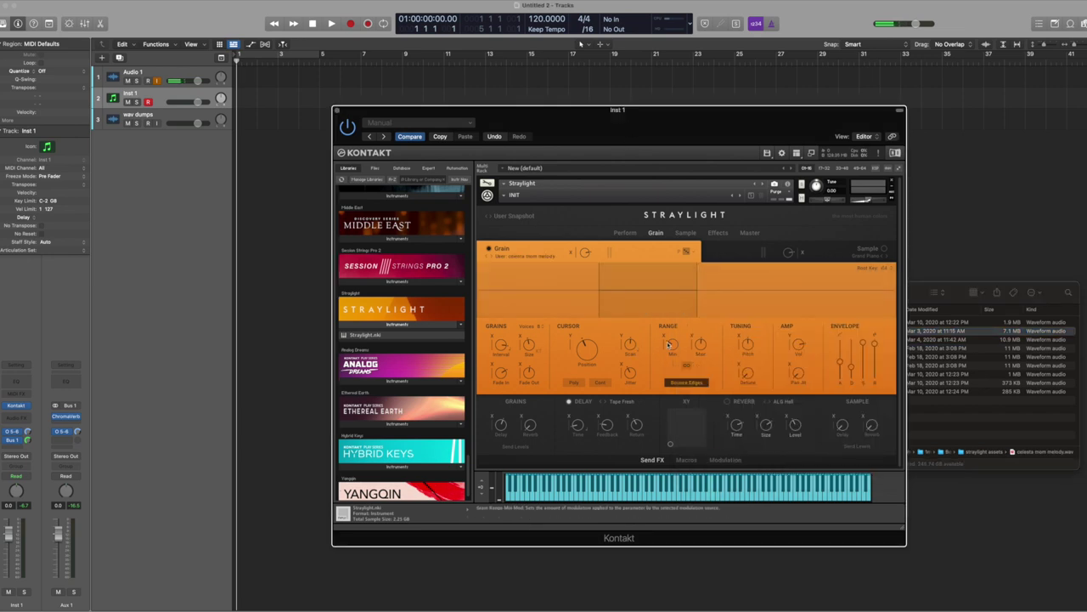
pyautogui.moveTo(669, 344); pyautogui.dragTo(670, 383)
pyautogui.moveTo(700, 344); pyautogui.dragTo(700, 311)
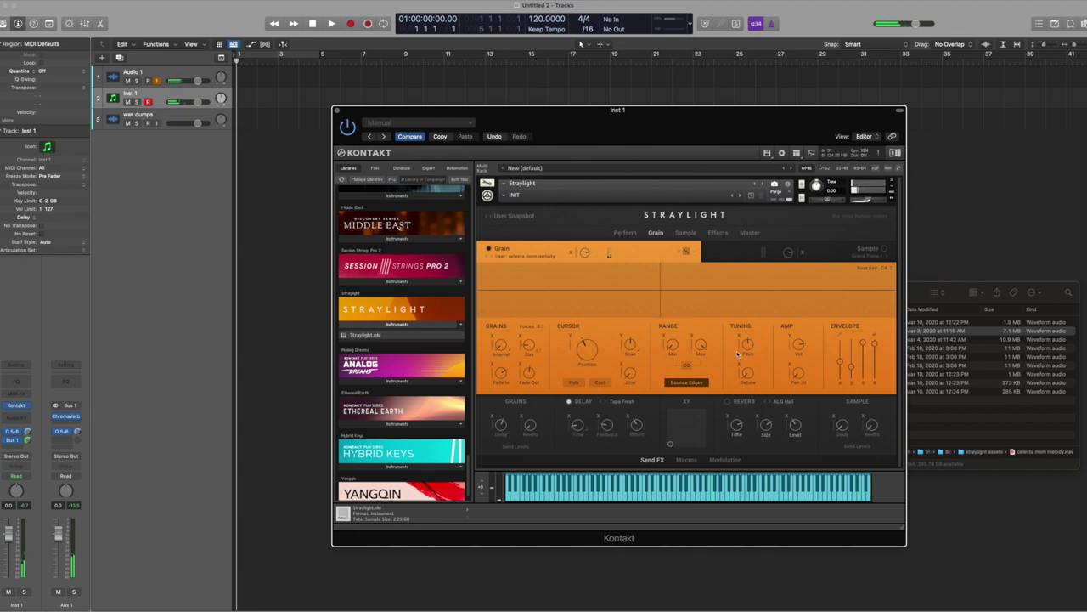
pyautogui.moveTo(582, 351); pyautogui.dragTo(587, 344)
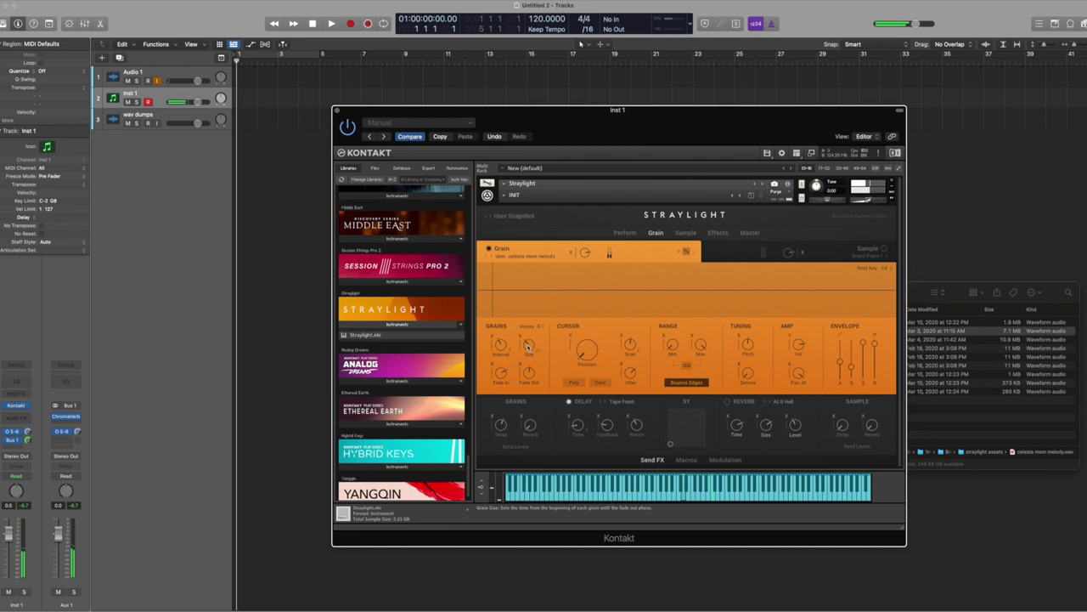
# - Sweep the Cursor Position knob to move the grain cursor through the celesta melody
pyautogui.moveTo(593, 353)
pyautogui.mouseDown()
pyautogui.moveTo(589, 341)
pyautogui.moveTo(588, 365)
pyautogui.mouseUp()
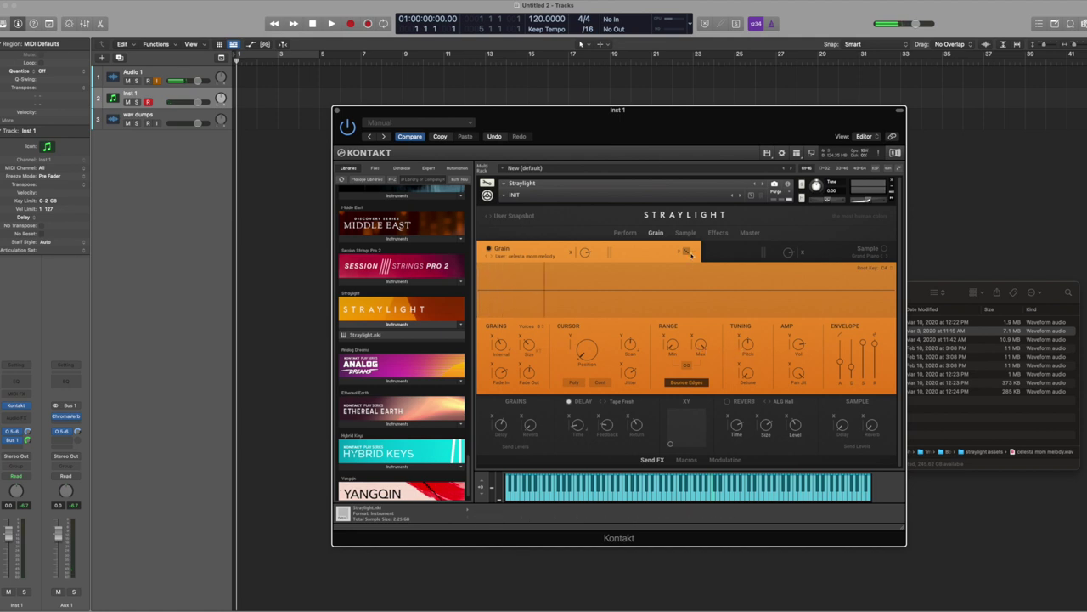
pyautogui.click(718, 232)
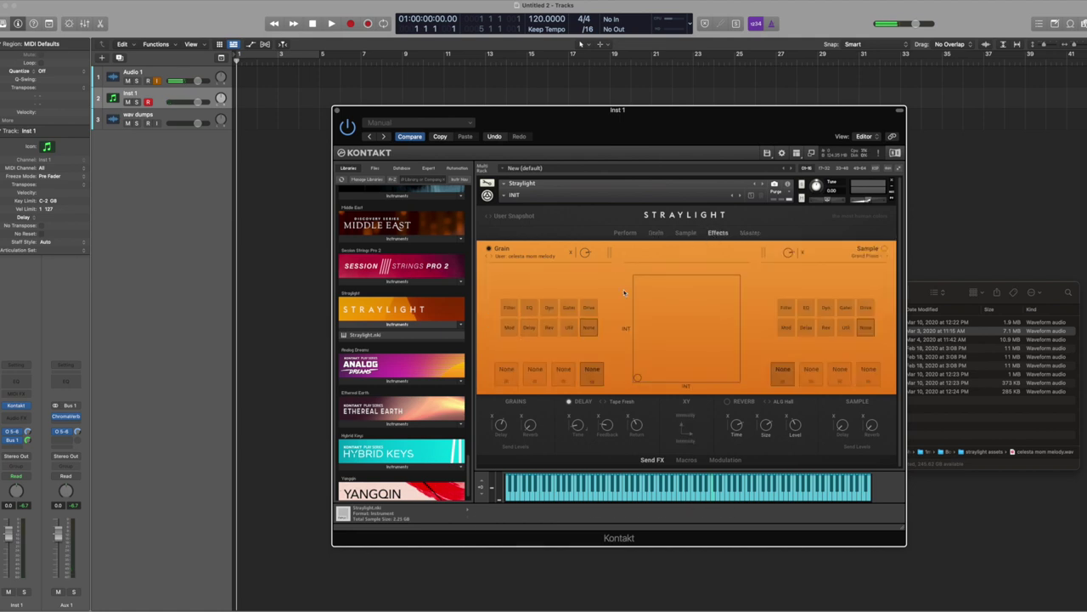
pyautogui.click(655, 233)
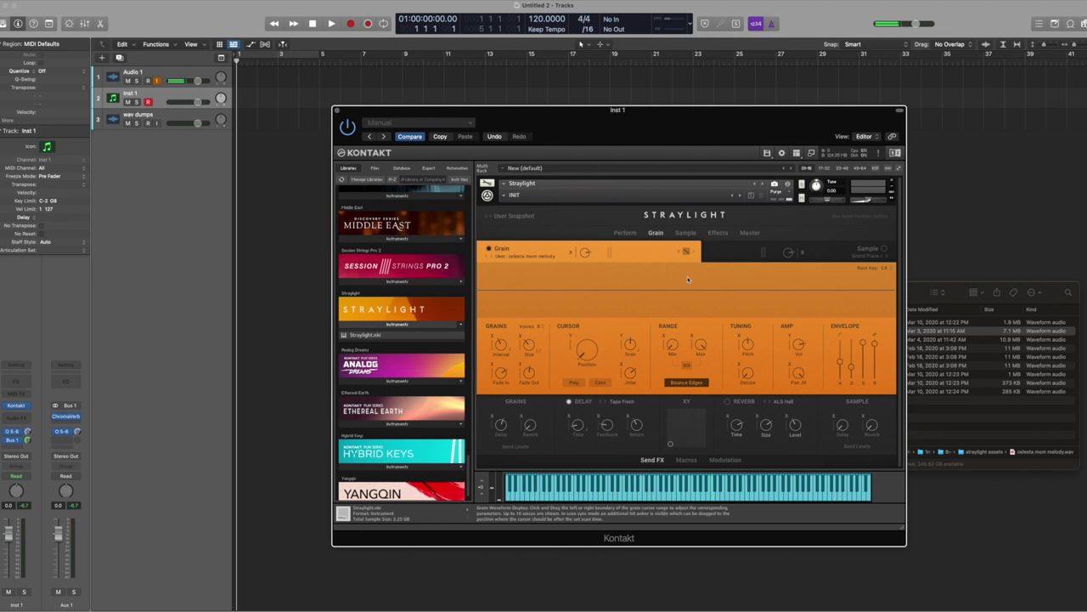